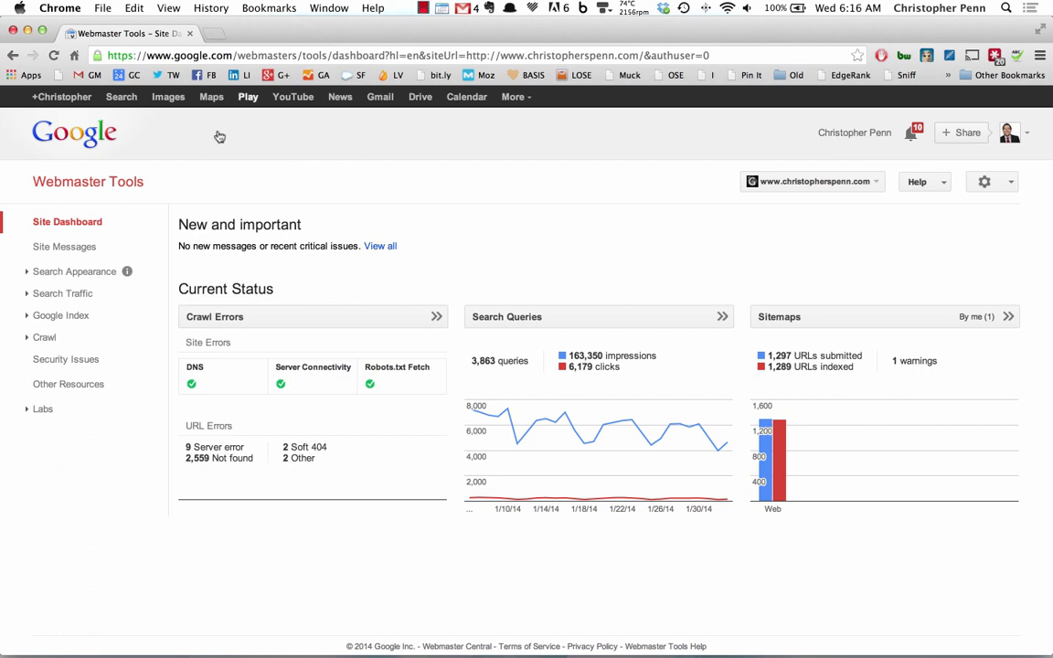
pyautogui.click(264, 53)
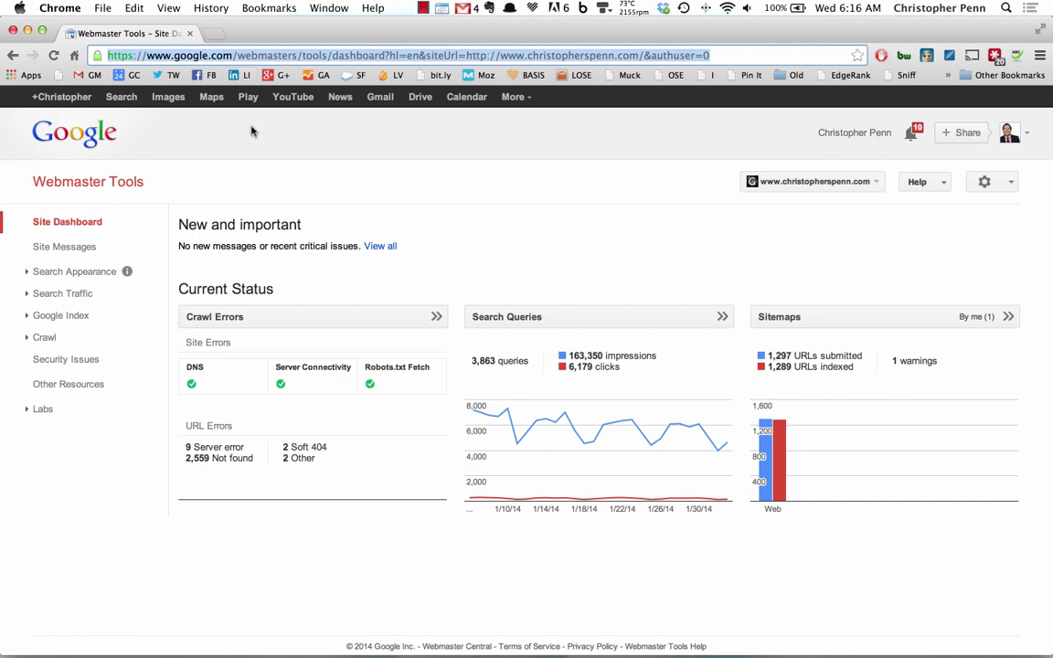
pyautogui.click(504, 203)
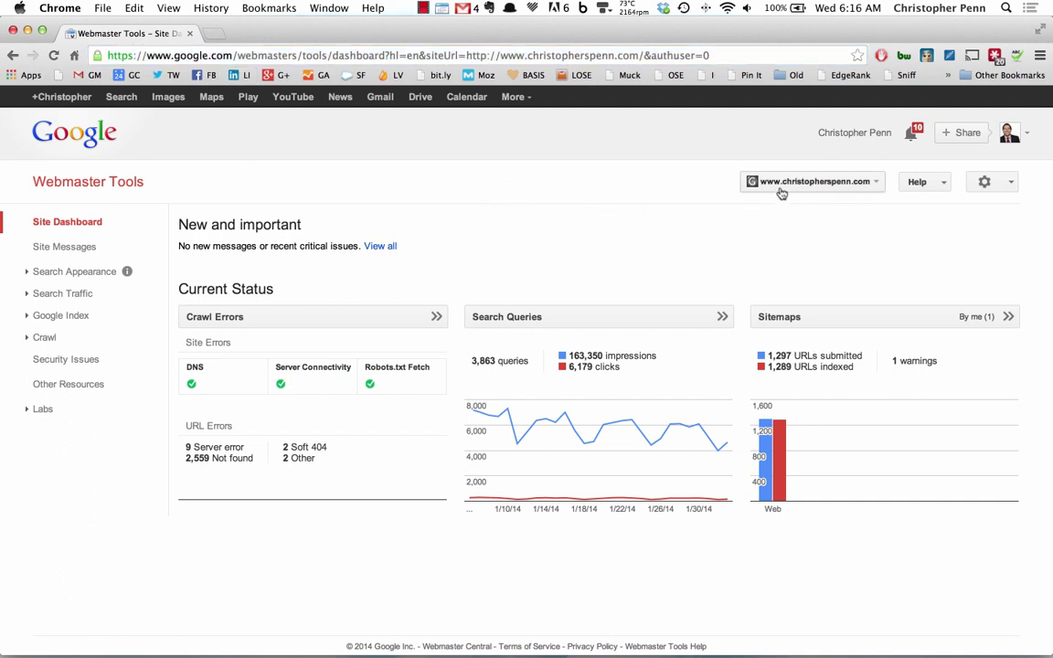
# Start highlighting in the Data Highlighter under Search Appearance, with Articles as the type of information to highlight
pyautogui.click(48, 271)
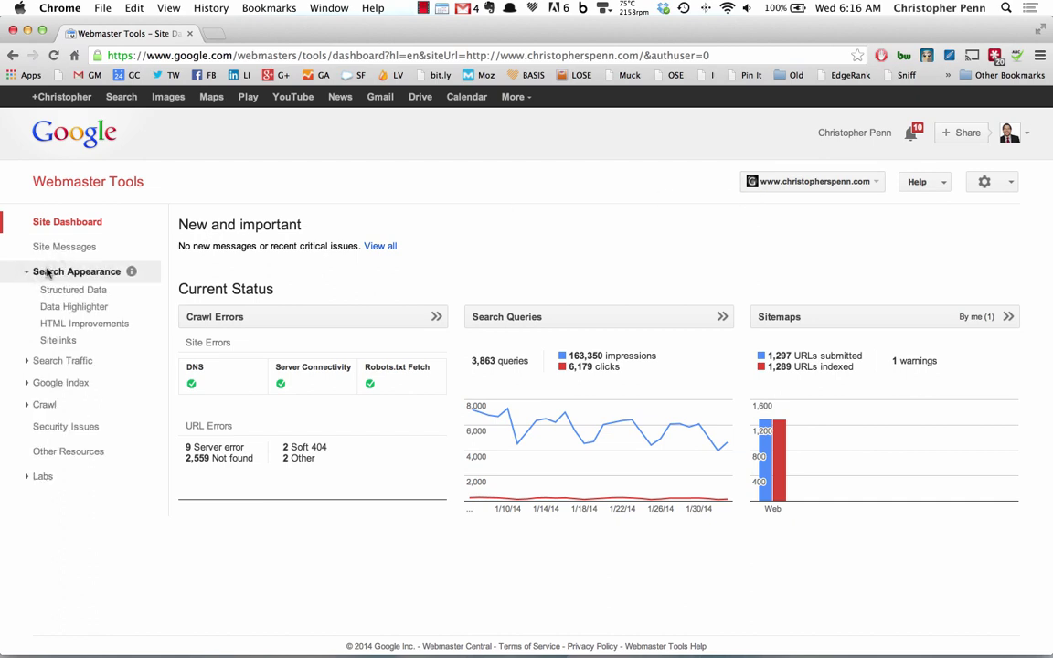
pyautogui.click(98, 311)
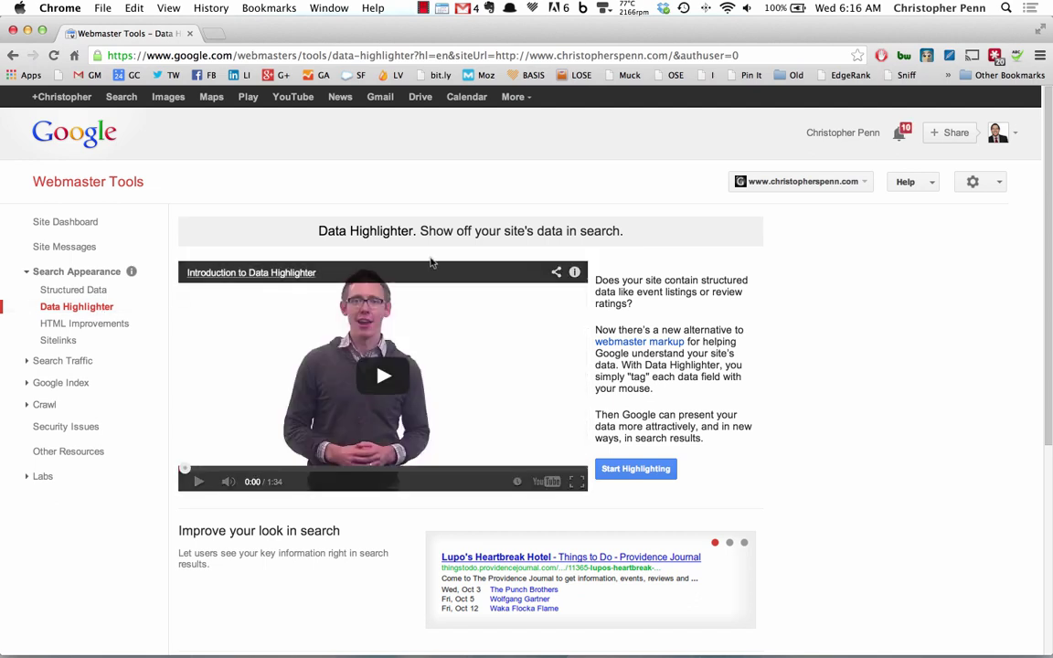
pyautogui.click(635, 472)
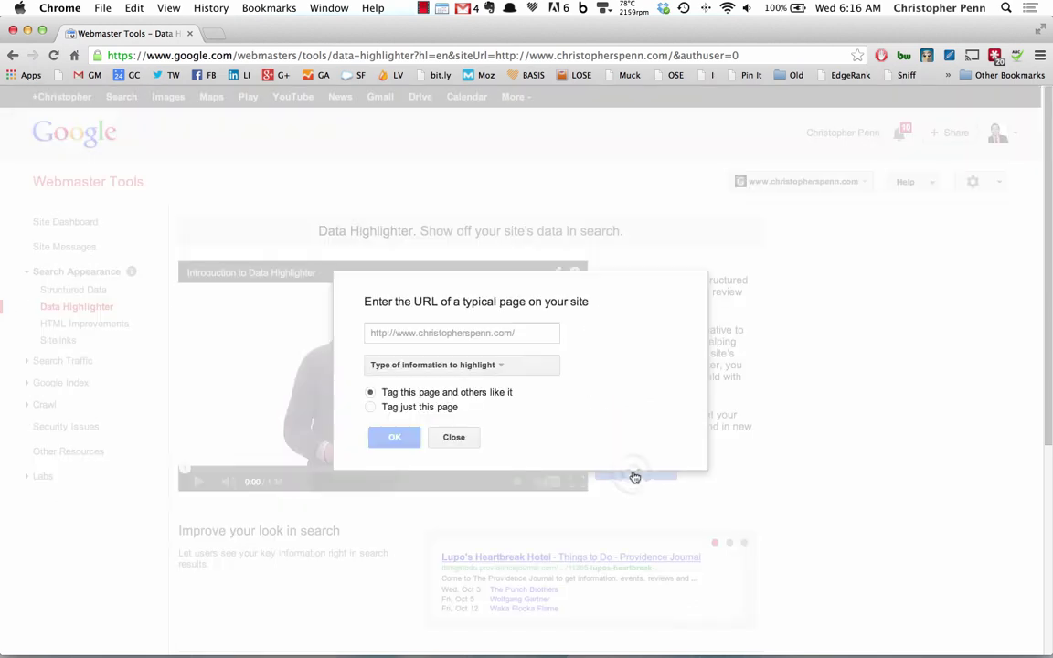
pyautogui.click(450, 366)
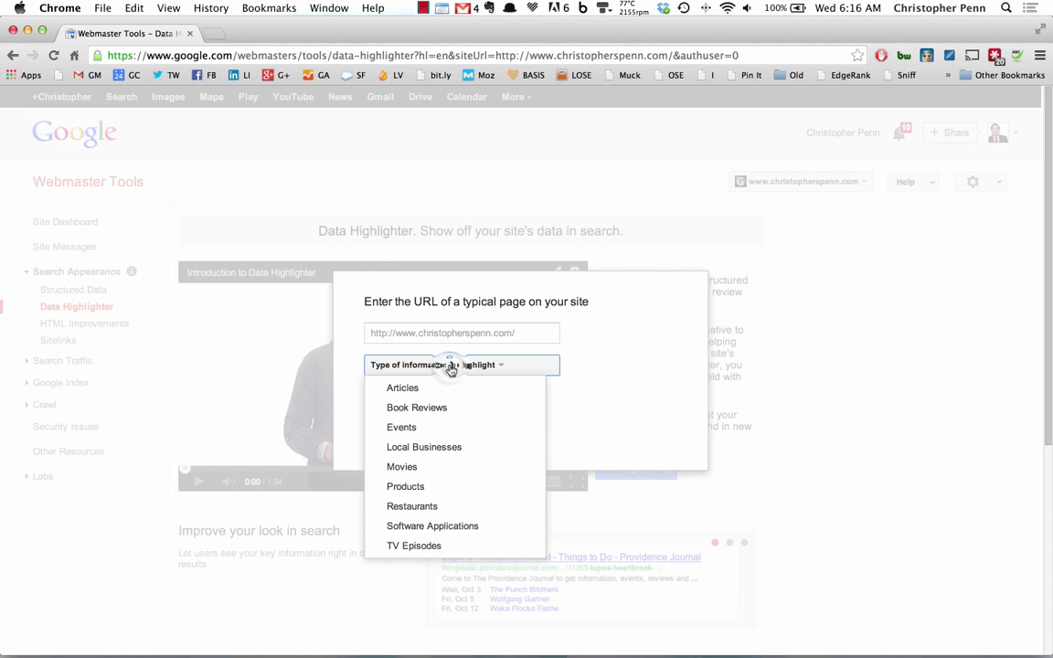
pyautogui.click(400, 390)
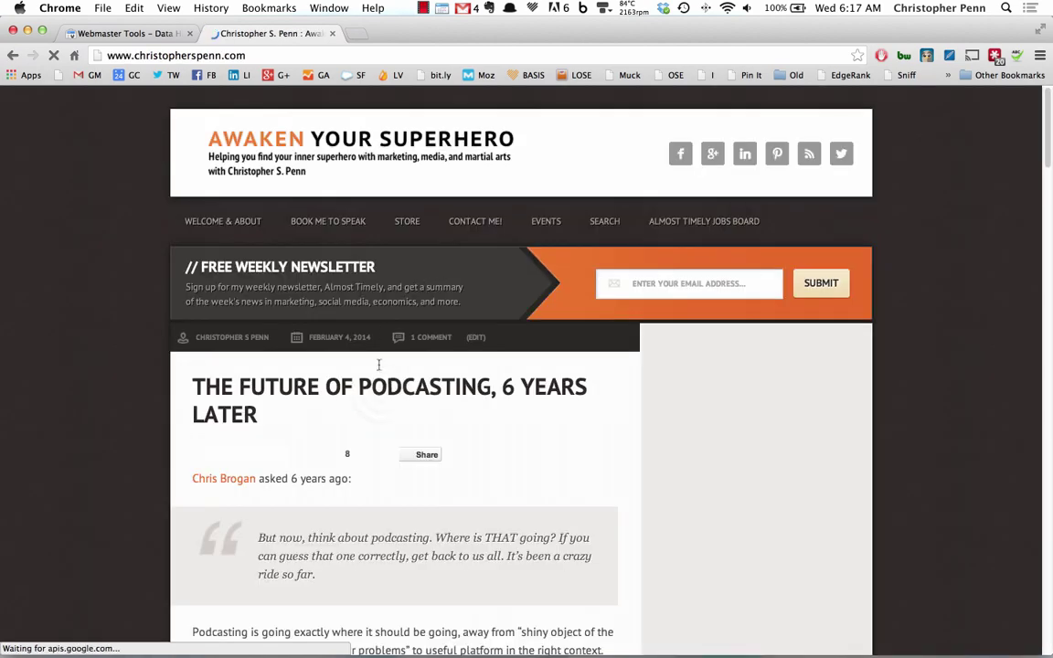
# Copy the address of the blog post "The Future of Podcasting, 6 Years Later" and submit it as the typical page, tagging others like it
pyautogui.click(385, 395)
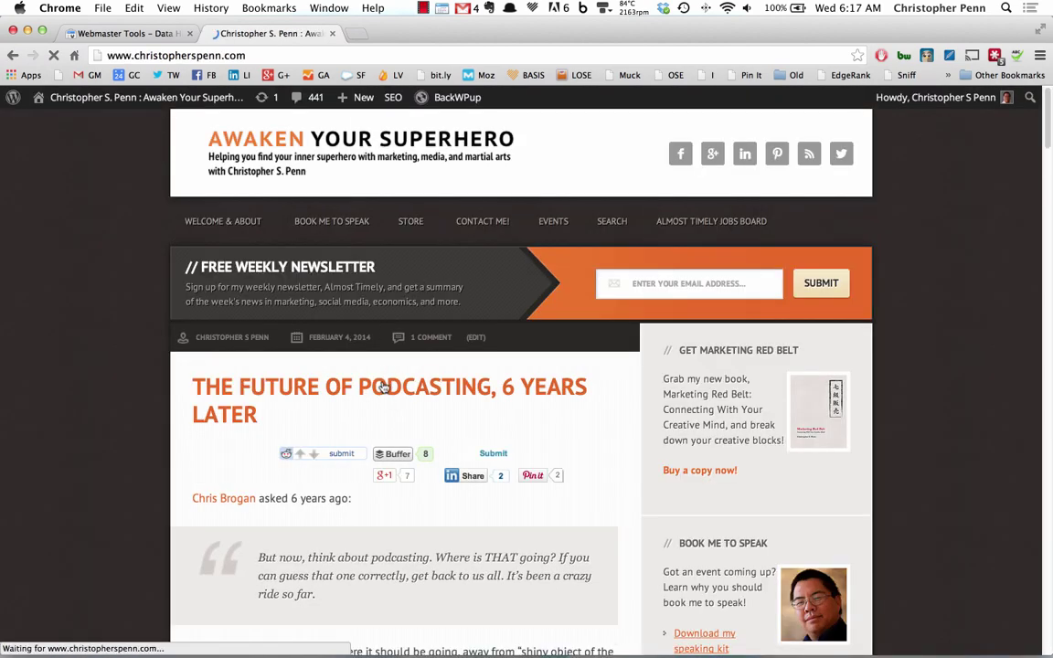
pyautogui.click(334, 55)
pyautogui.press('cmd+c')
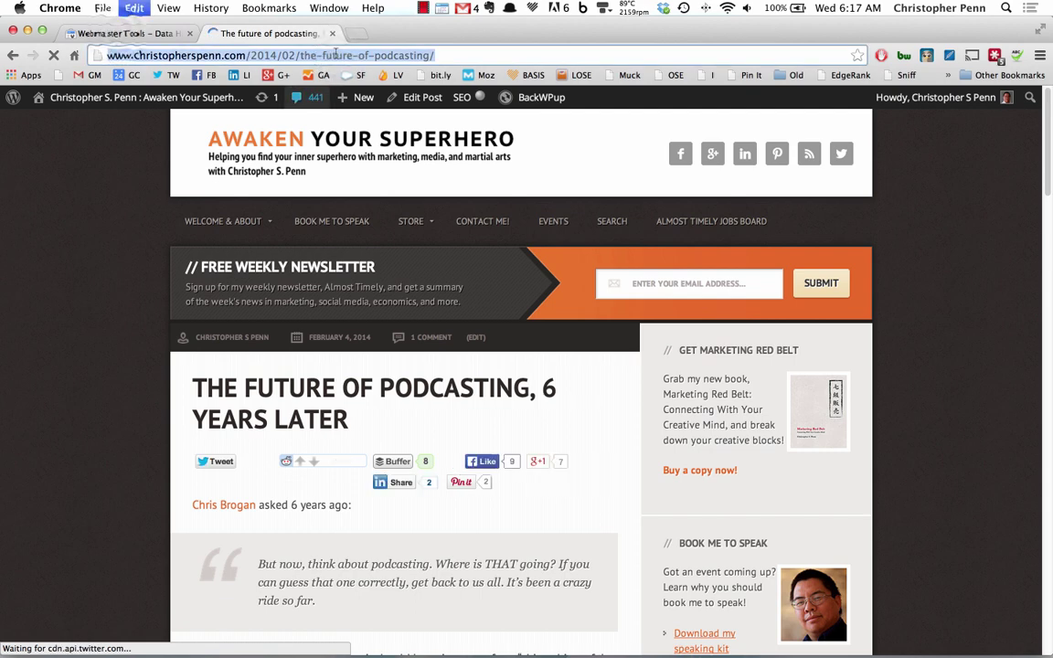
pyautogui.click(119, 32)
pyautogui.press('cmd+v')
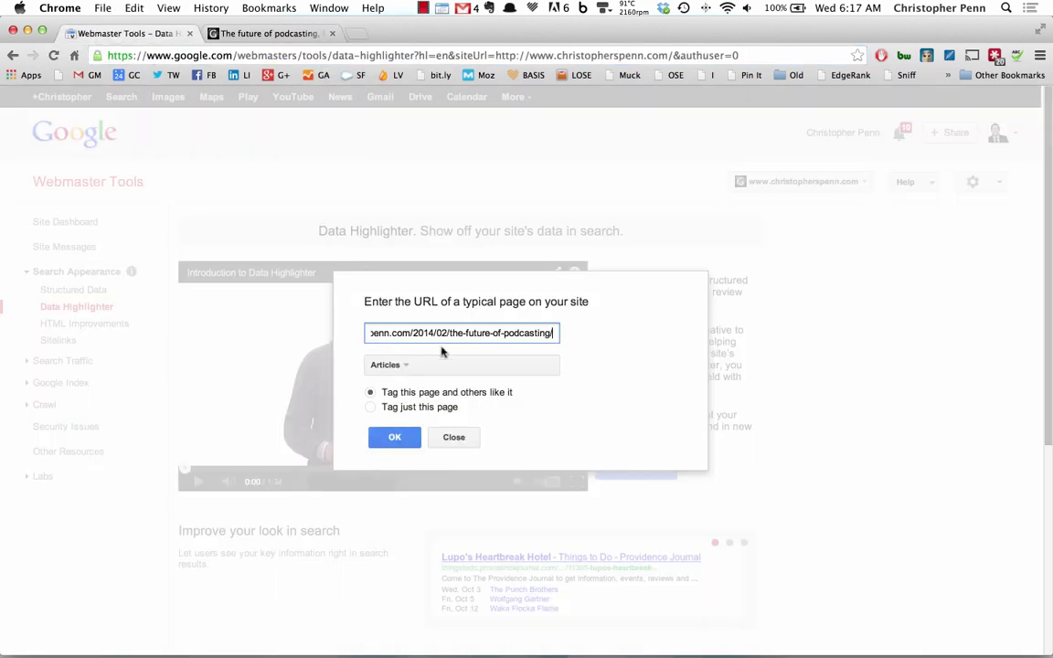
pyautogui.click(393, 438)
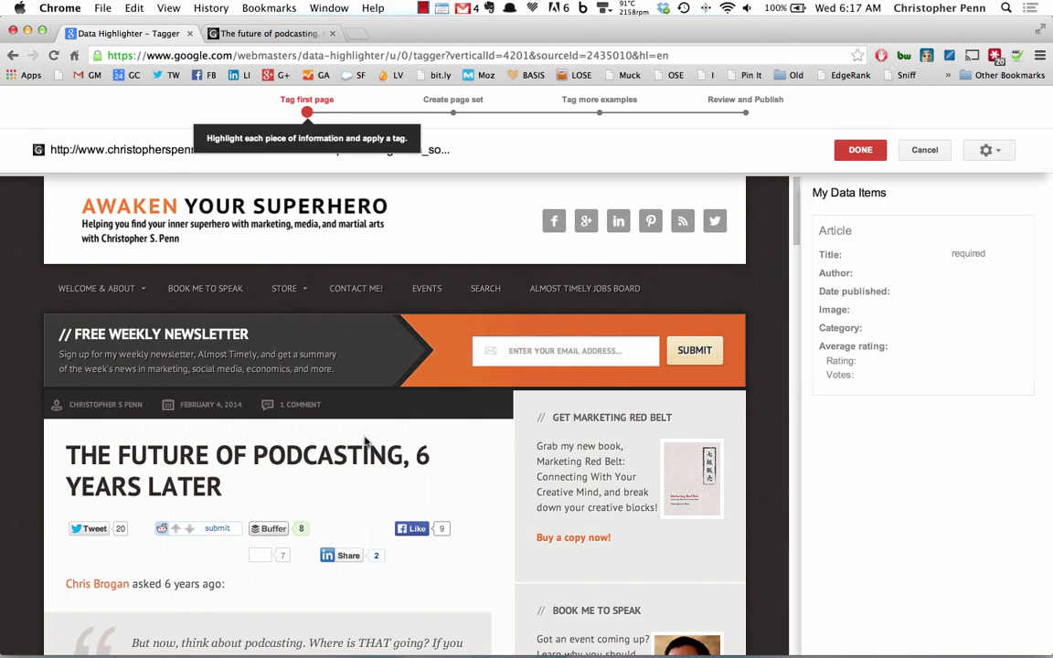
# Tag the post's headline as Title and the byline name above it as Author
pyautogui.scroll(-20, 364, 442)
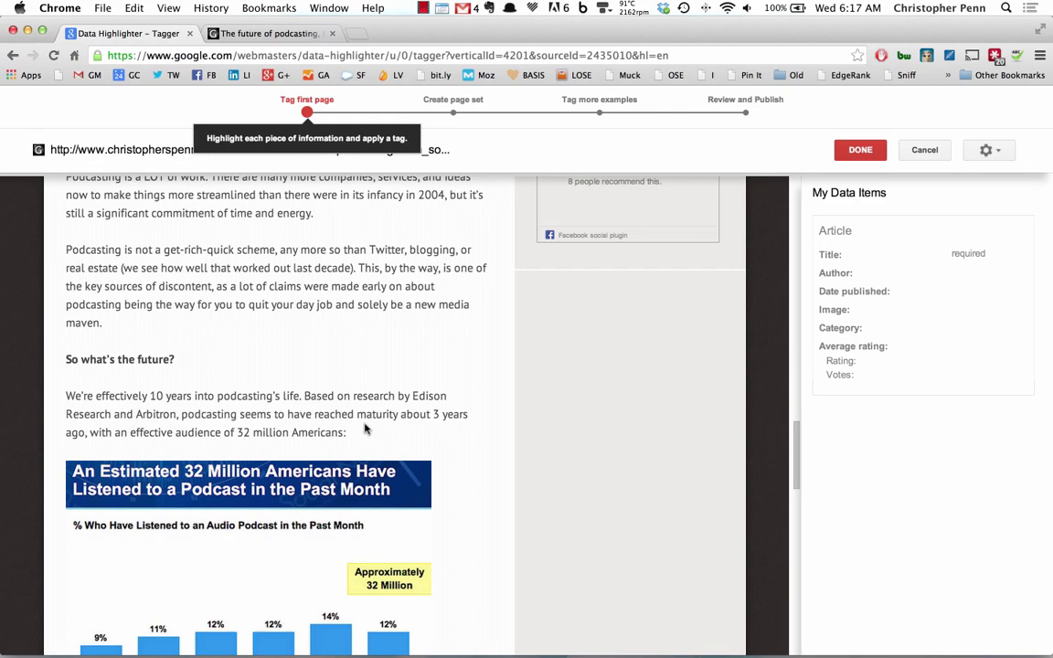
pyautogui.scroll(-5, 363, 430)
pyautogui.scroll(20, 363, 430)
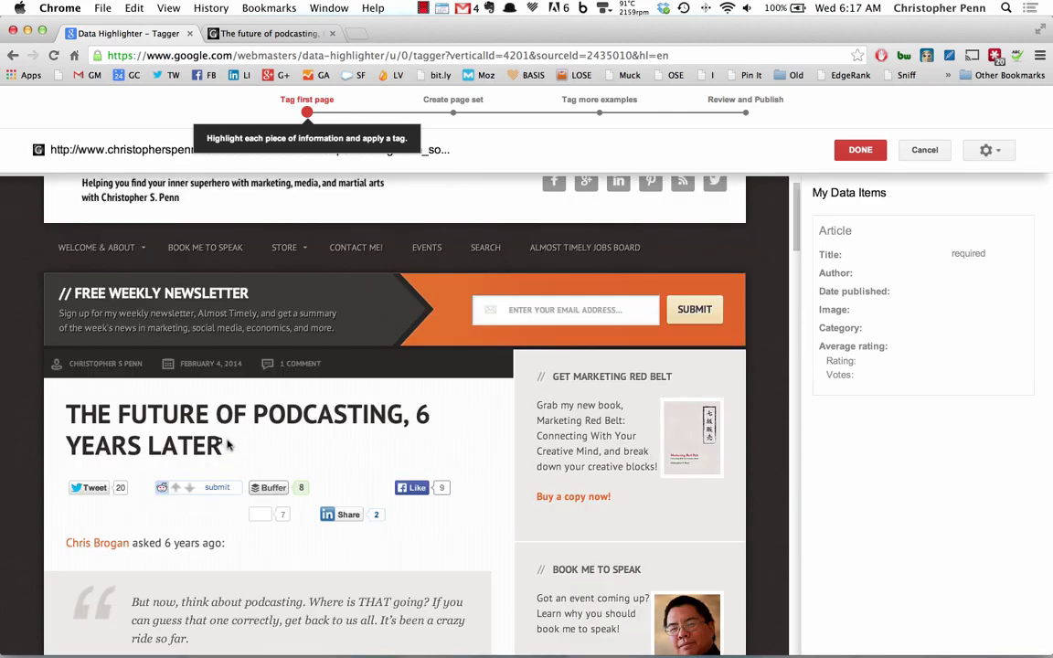
pyautogui.moveTo(230, 439); pyautogui.dragTo(73, 413)
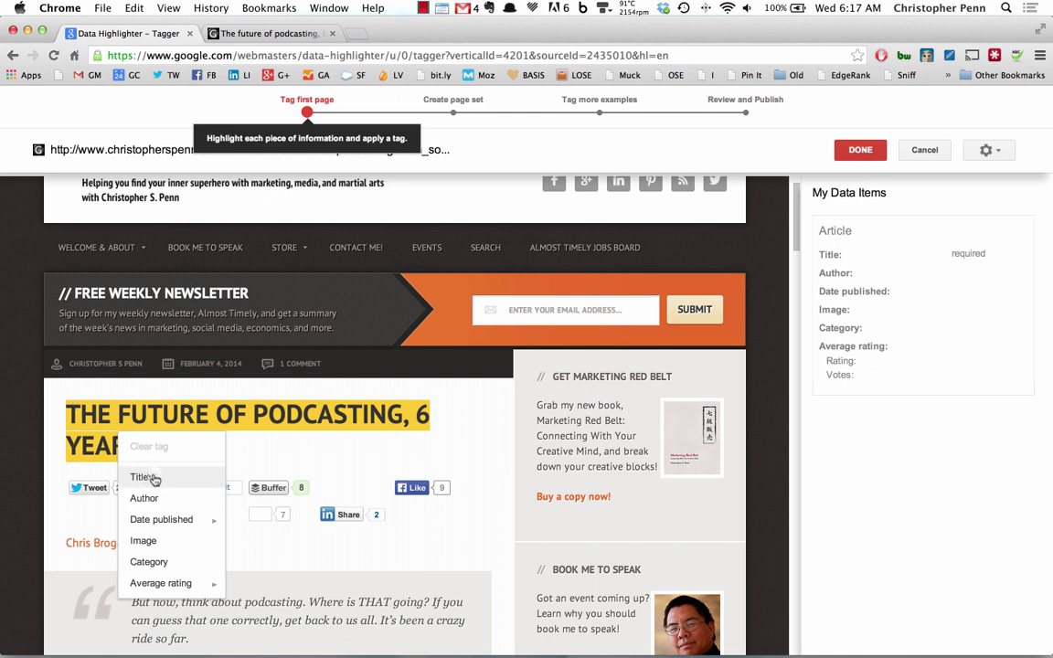
pyautogui.click(137, 427)
pyautogui.moveTo(142, 365); pyautogui.dragTo(70, 364)
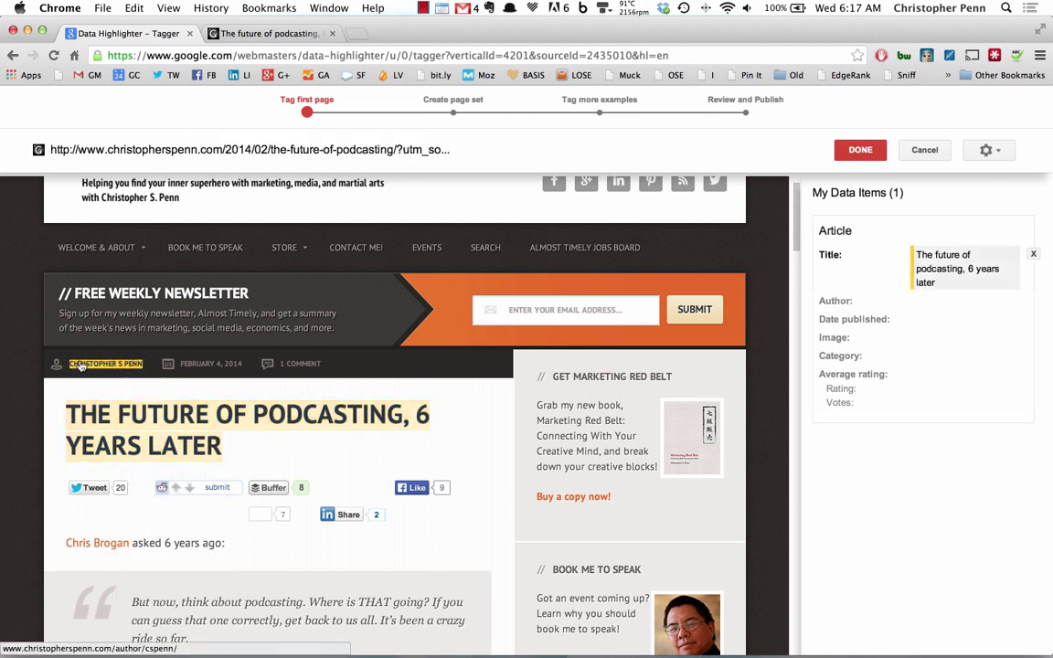
pyautogui.click(156, 435)
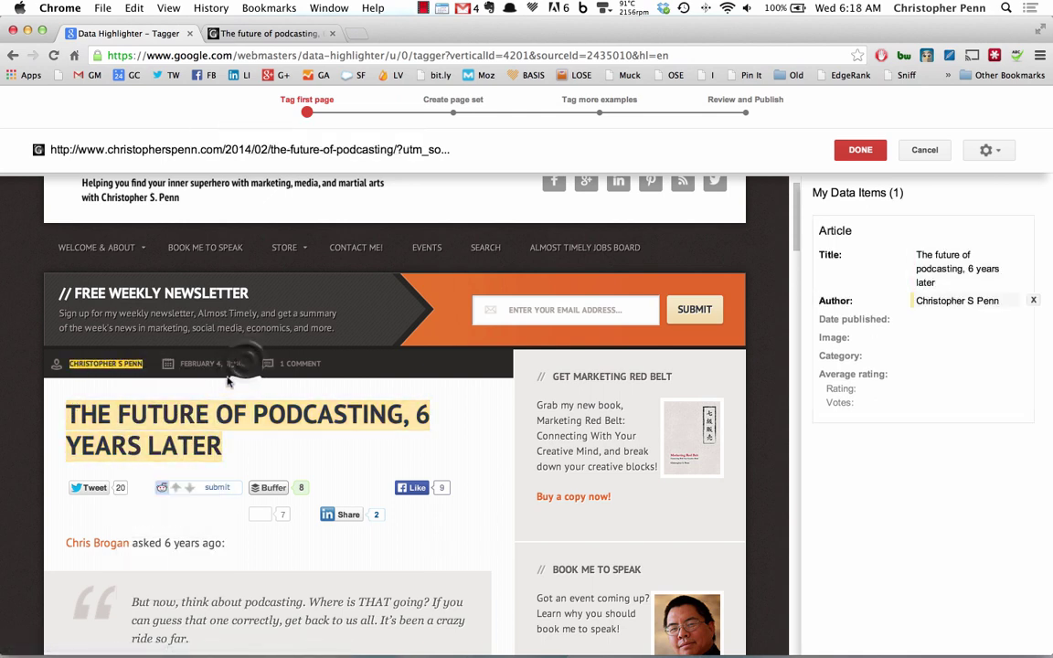
# Tag "February 4, 2014" as the publication date and the podcast interest-over-time chart as Image
pyautogui.moveTo(184, 363); pyautogui.dragTo(246, 364)
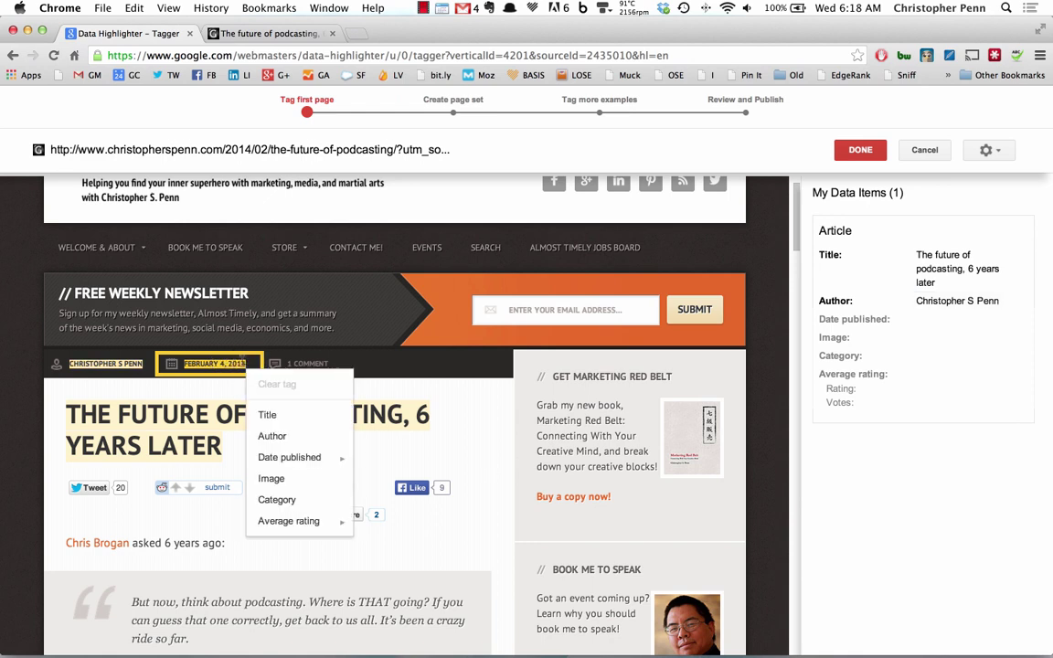
pyautogui.moveTo(326, 464)
pyautogui.click(384, 464)
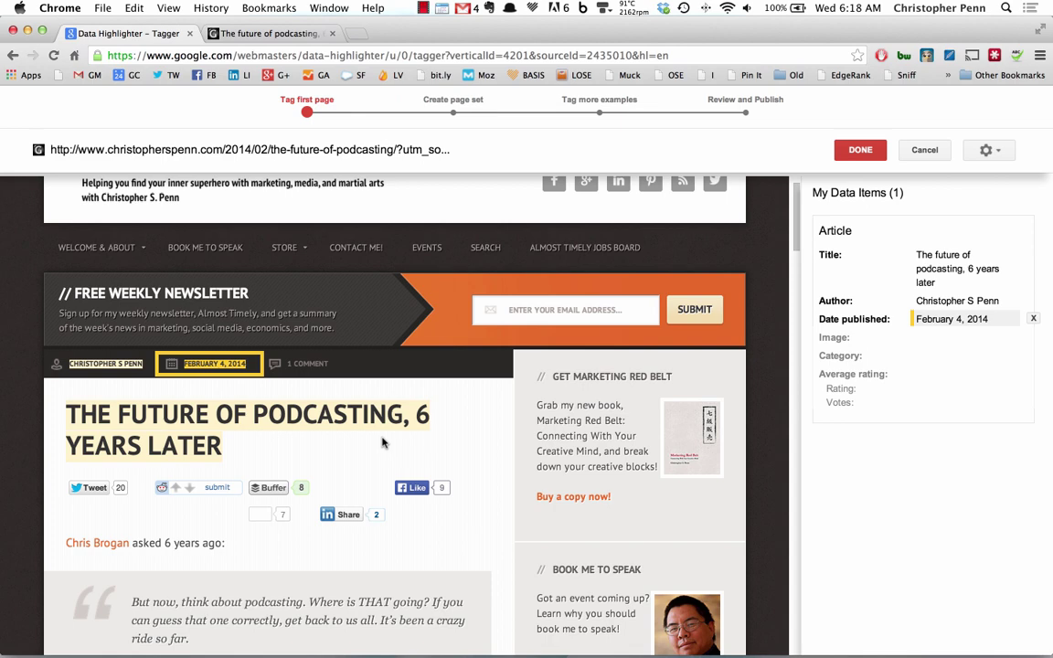
pyautogui.scroll(-5, 358, 445)
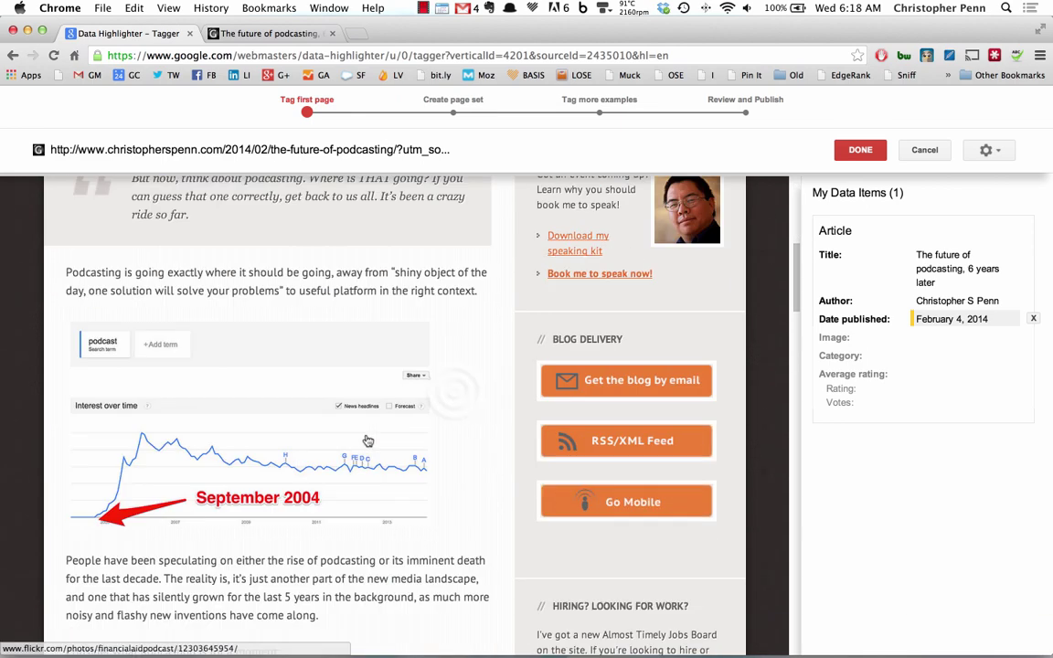
pyautogui.click(431, 493)
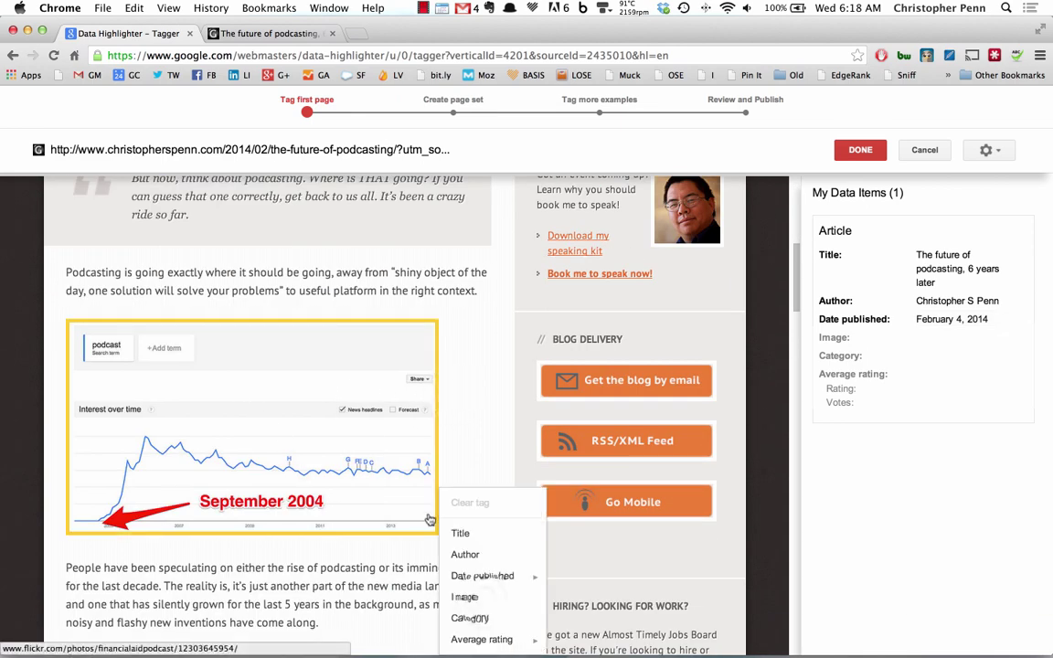
pyautogui.click(482, 596)
# Check the rest of the post for more data to tag, and finish tagging the first page
pyautogui.scroll(-4, 439, 505)
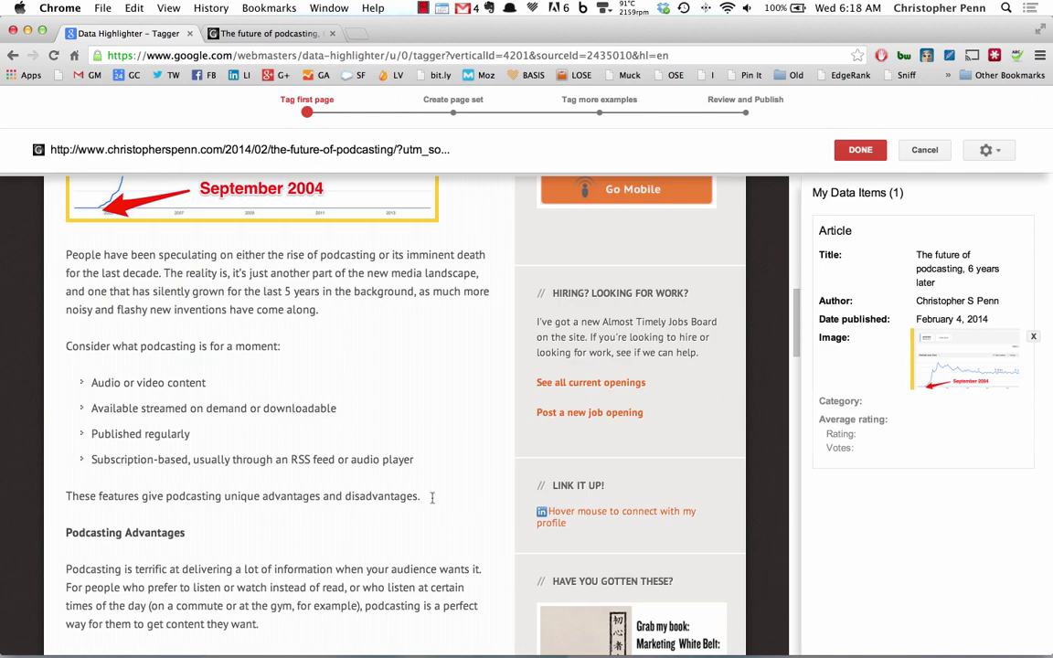
pyautogui.scroll(-4, 293, 454)
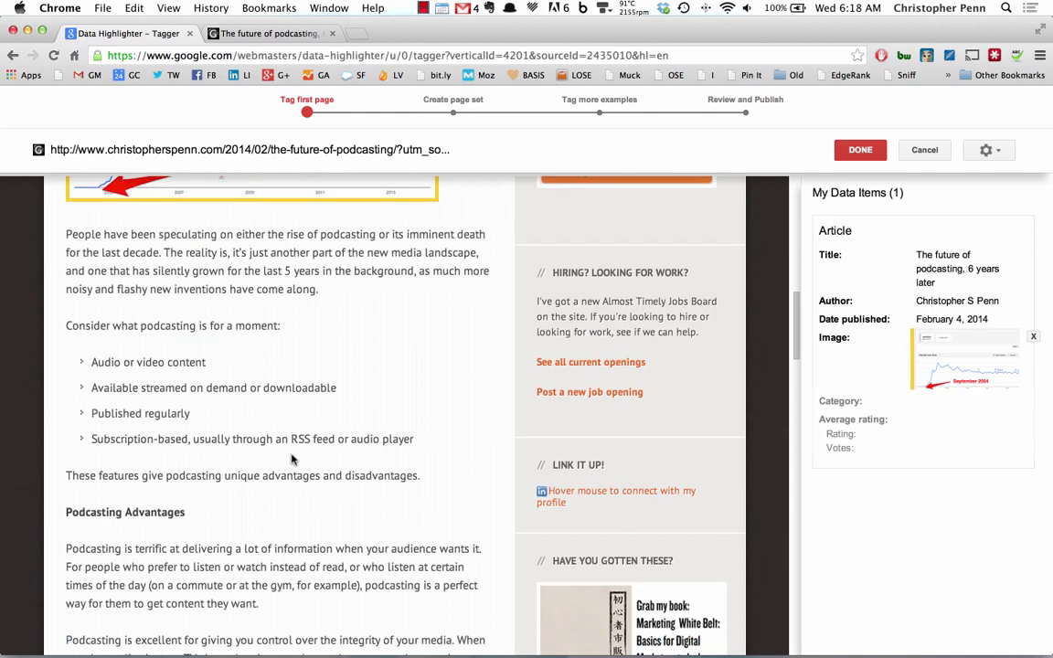
pyautogui.scroll(-20, 289, 454)
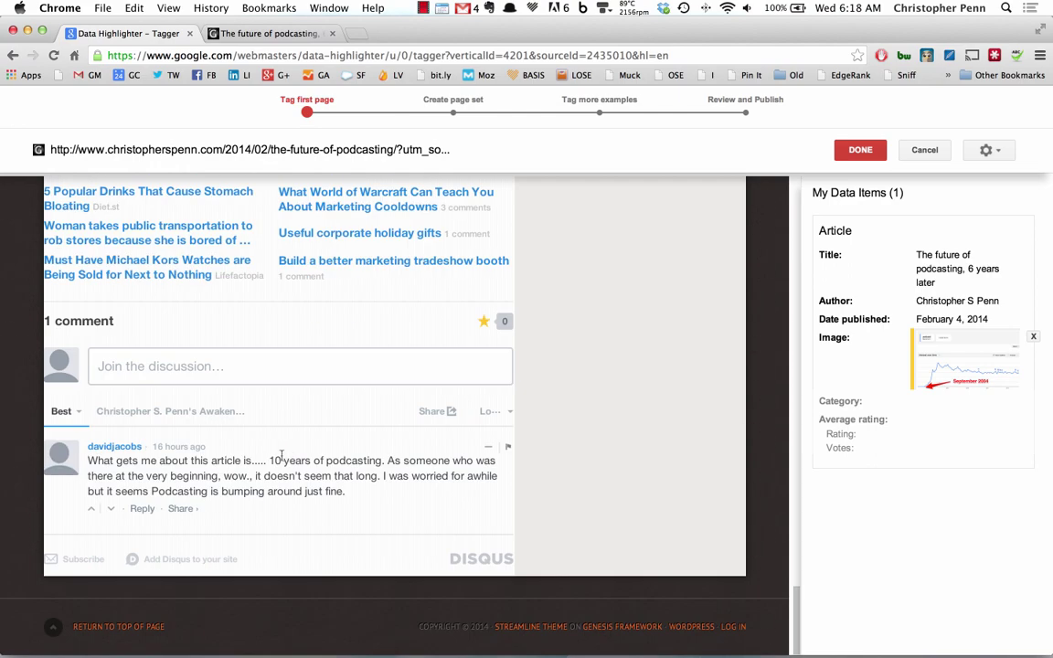
pyautogui.scroll(20, 237, 454)
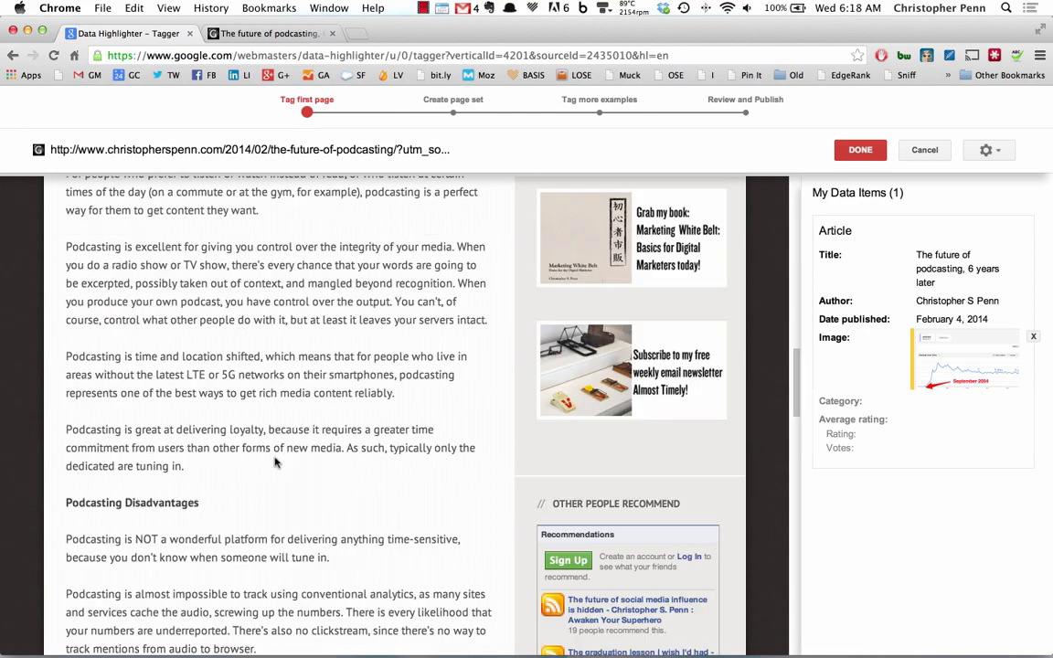
pyautogui.scroll(15, 274, 459)
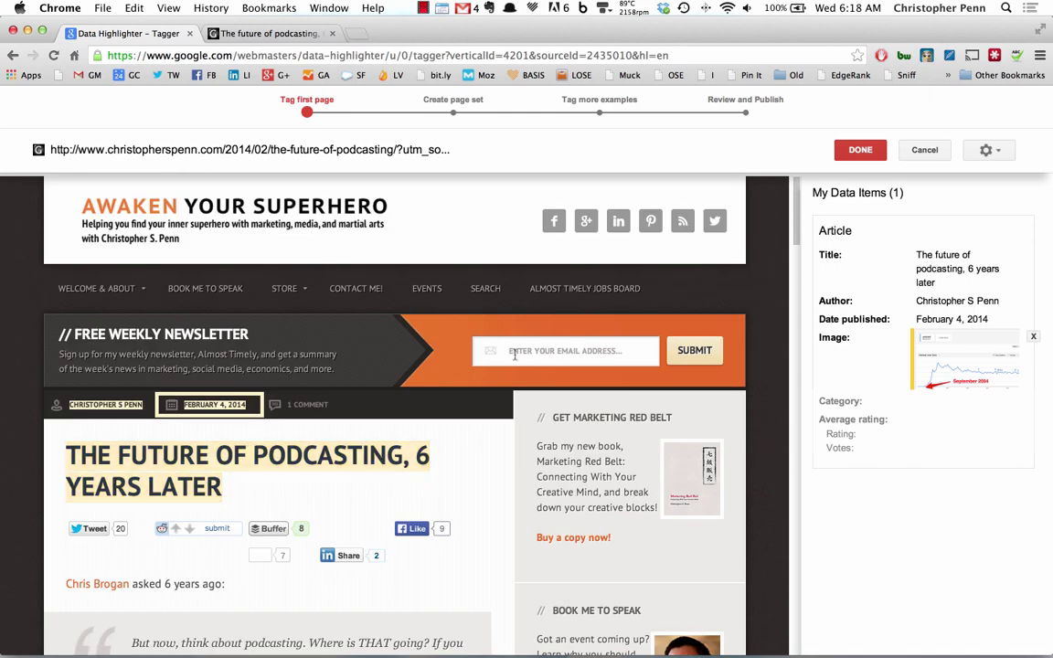
pyautogui.click(859, 152)
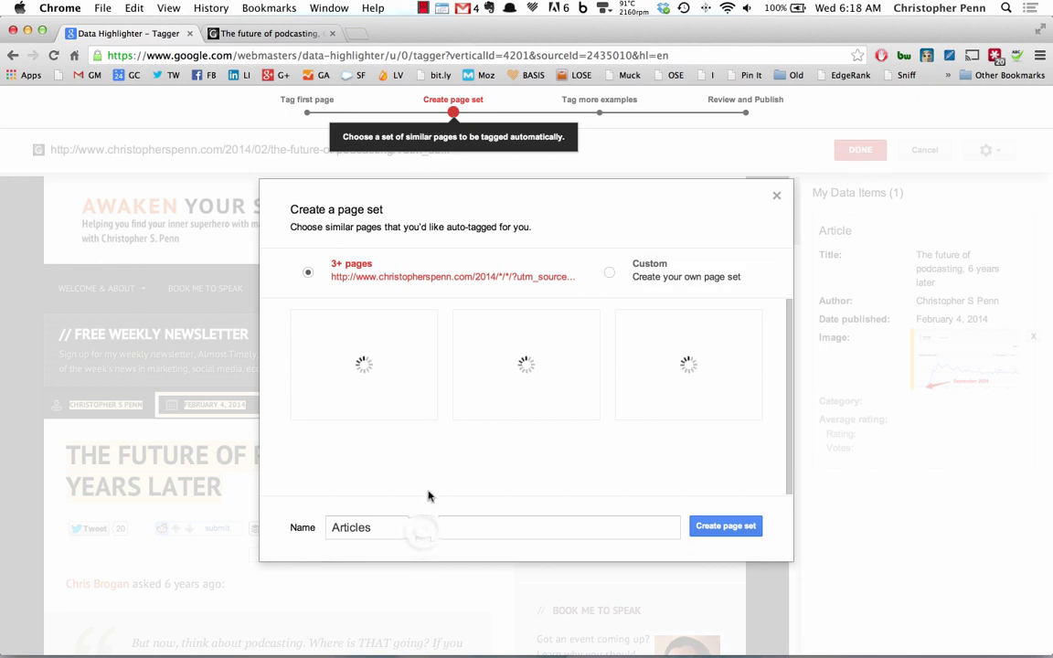
# Create a page set named "Blog Posts" from the suggested 2014 URL pattern
pyautogui.moveTo(423, 531); pyautogui.dragTo(304, 506)
pyautogui.write('Blog ')
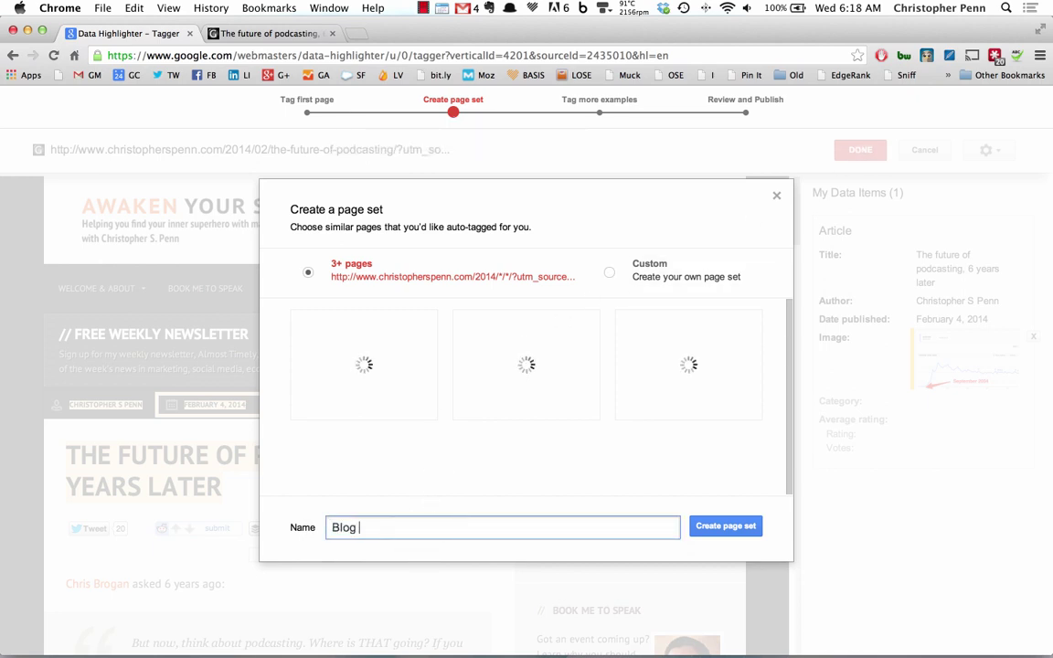
pyautogui.write('Posts')
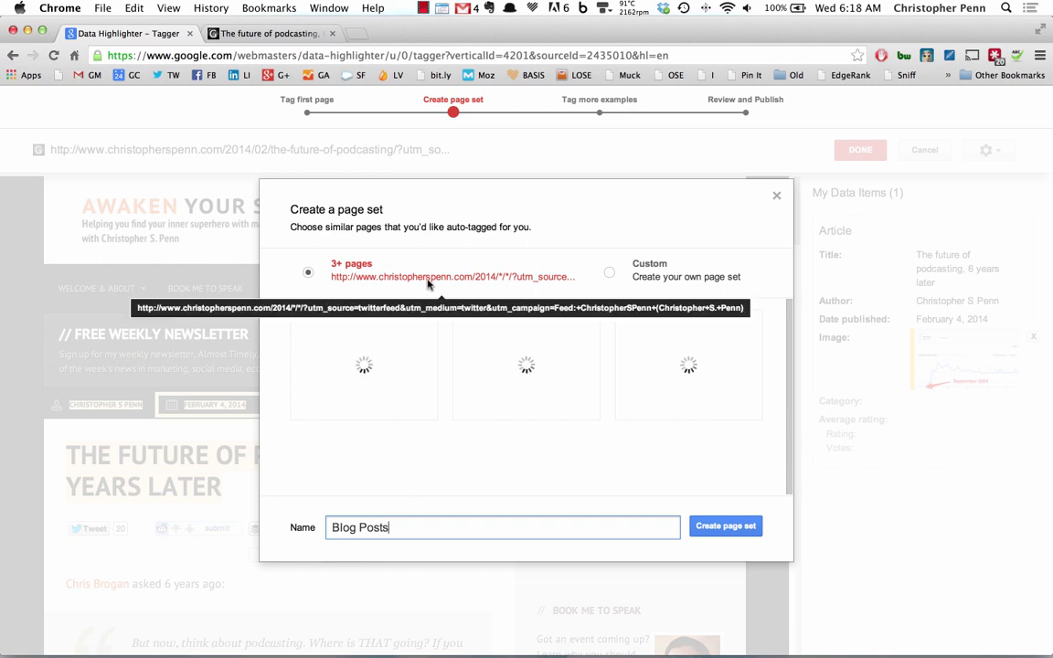
pyautogui.click(728, 529)
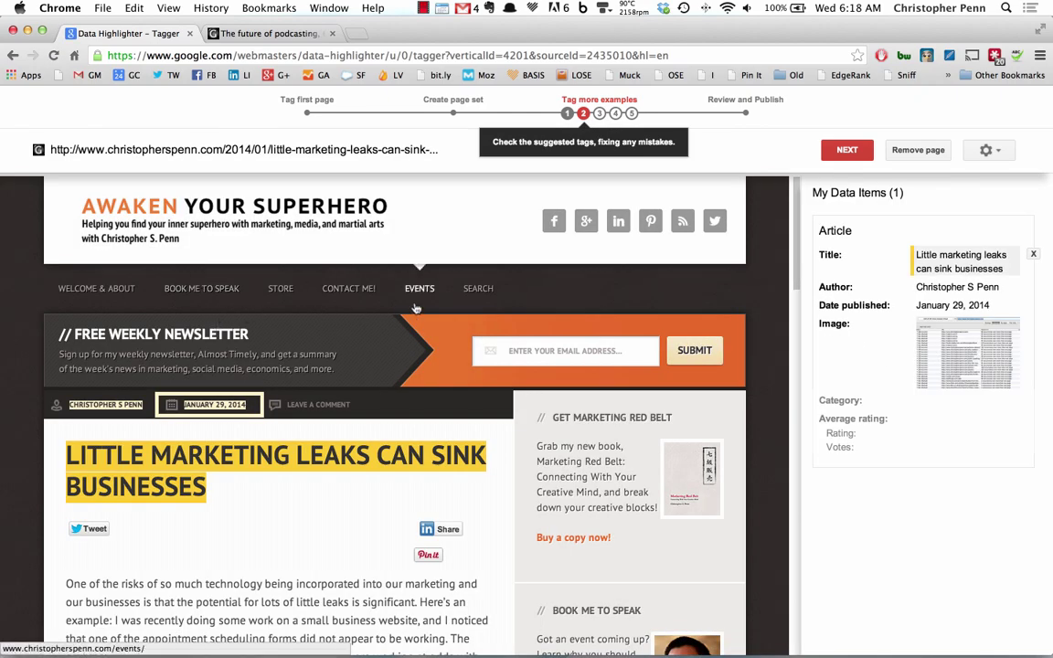
# Check the suggested tags on the second and third example pages and accept both pages
pyautogui.scroll(-1, 384, 315)
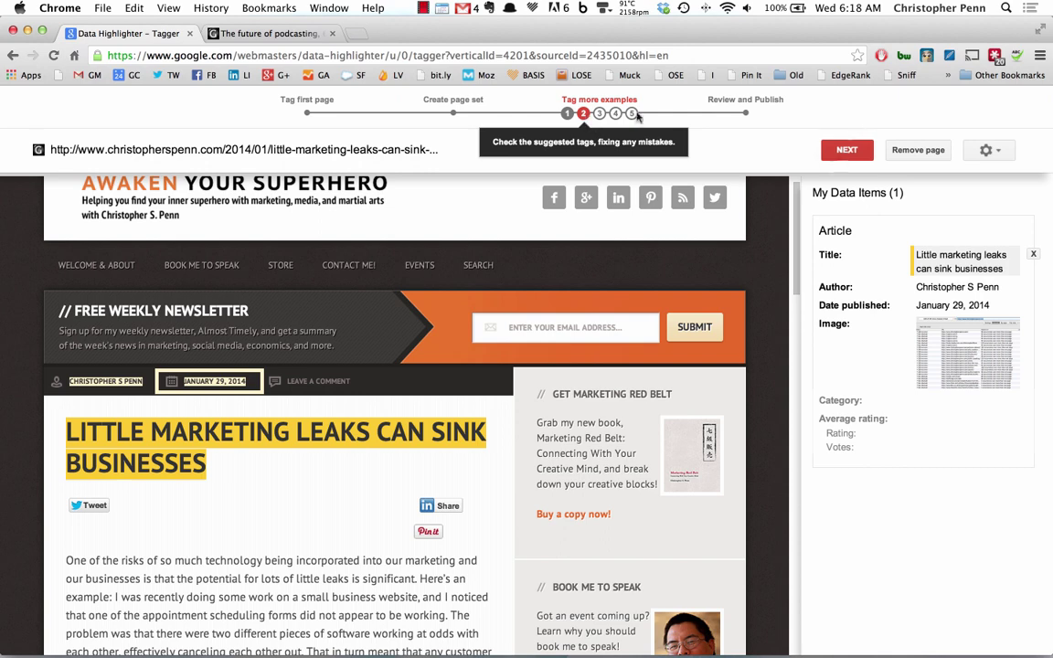
pyautogui.click(846, 150)
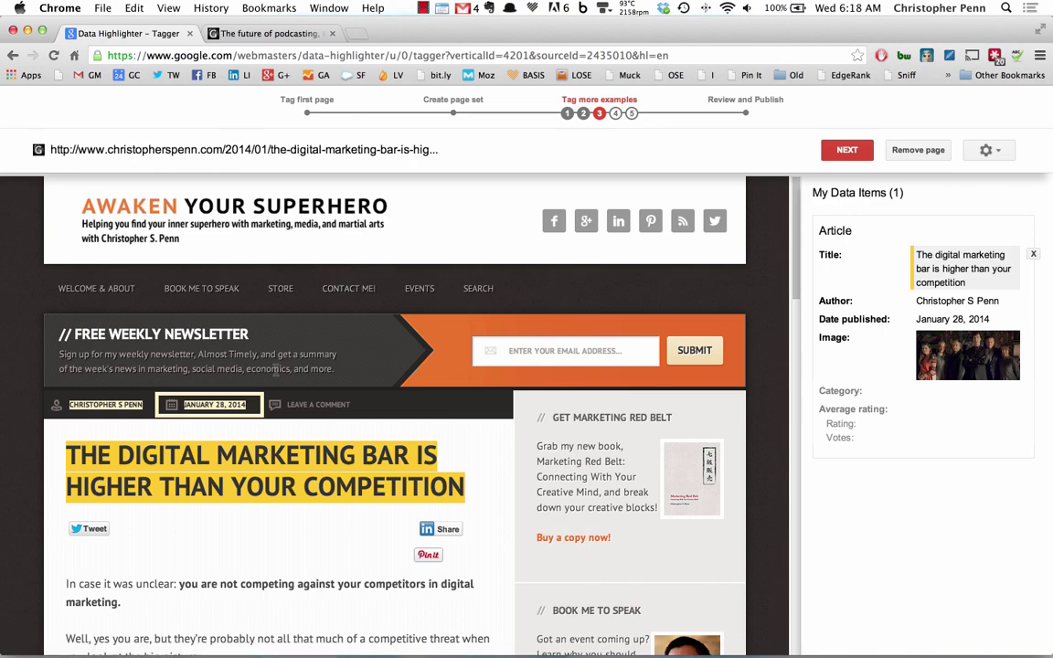
pyautogui.scroll(-10, 274, 368)
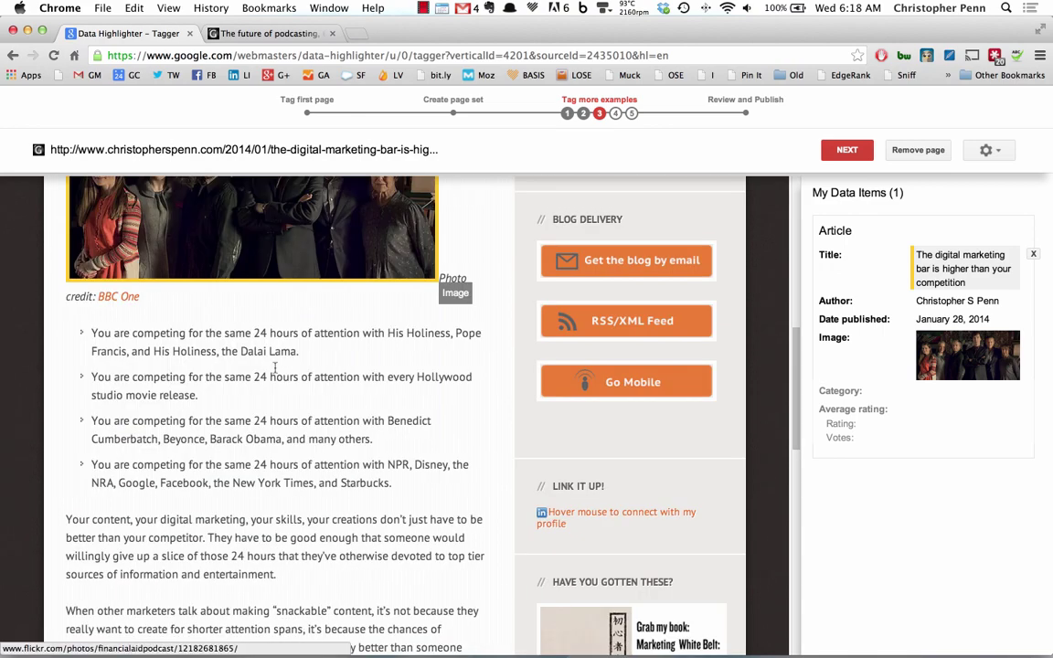
pyautogui.scroll(10, 279, 366)
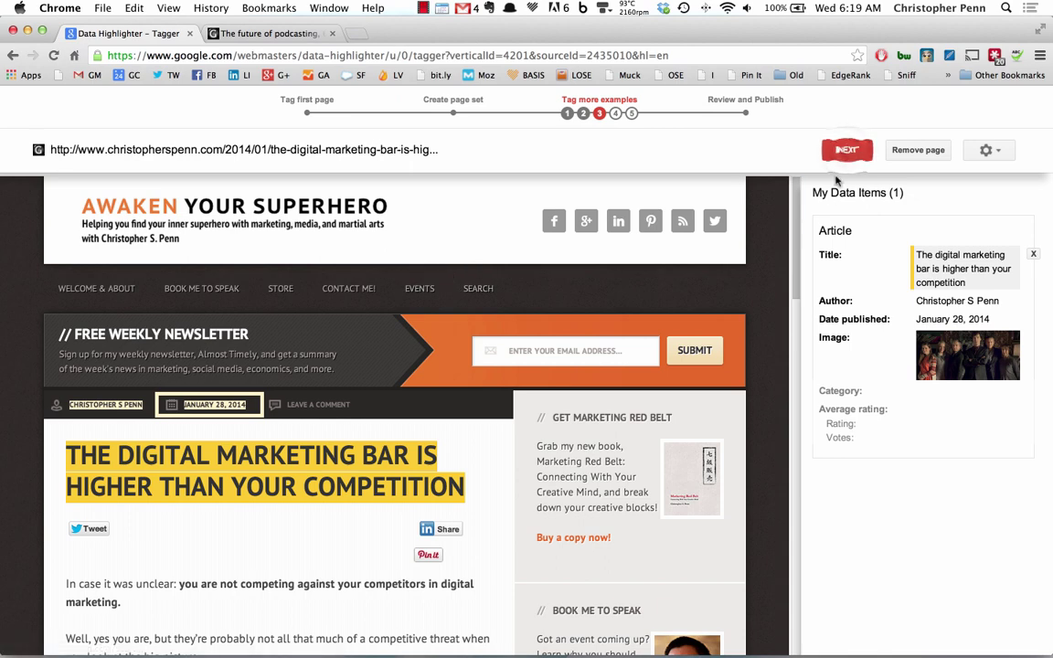
pyautogui.click(847, 151)
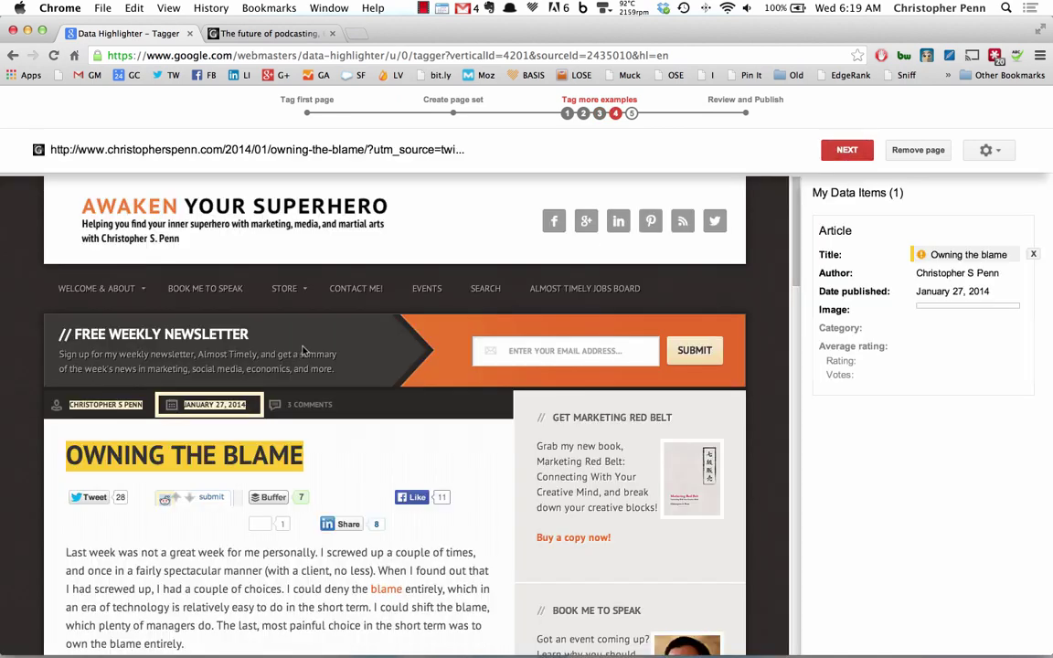
# Tag the heading "Owning the blame" as Title on the fourth example page, and accept the page to proceed to the final review
pyautogui.click(304, 471)
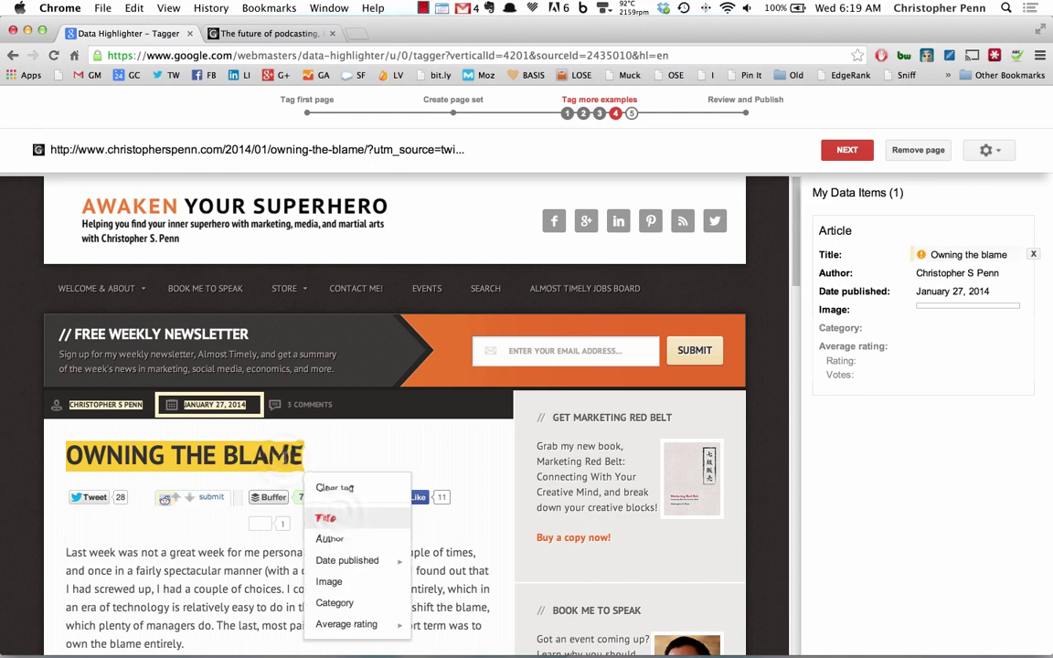
pyautogui.click(335, 517)
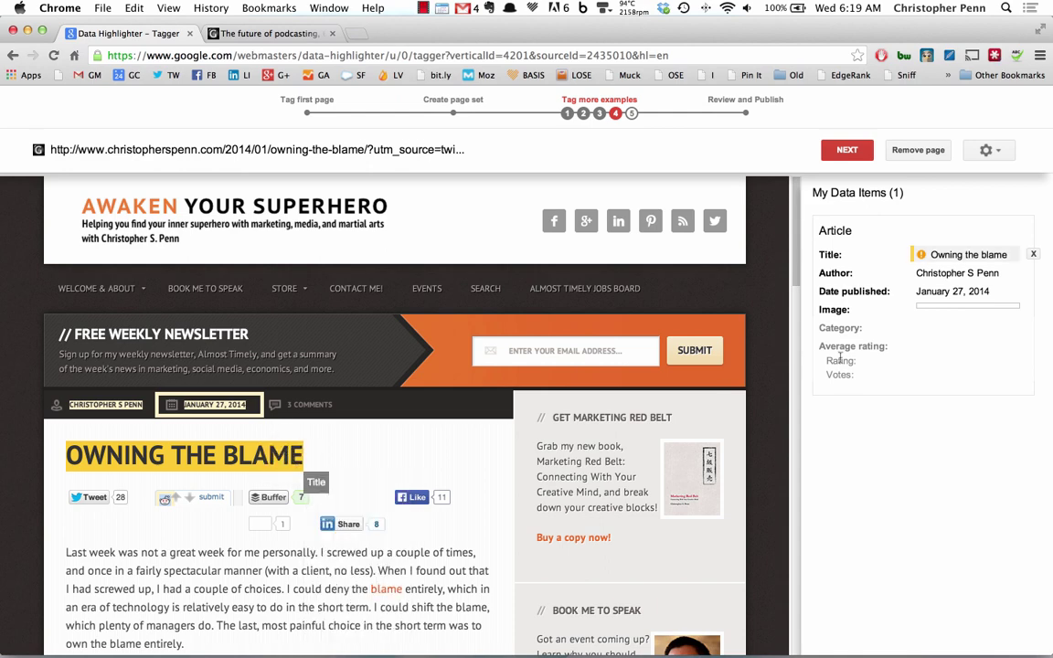
pyautogui.scroll(-15, 352, 393)
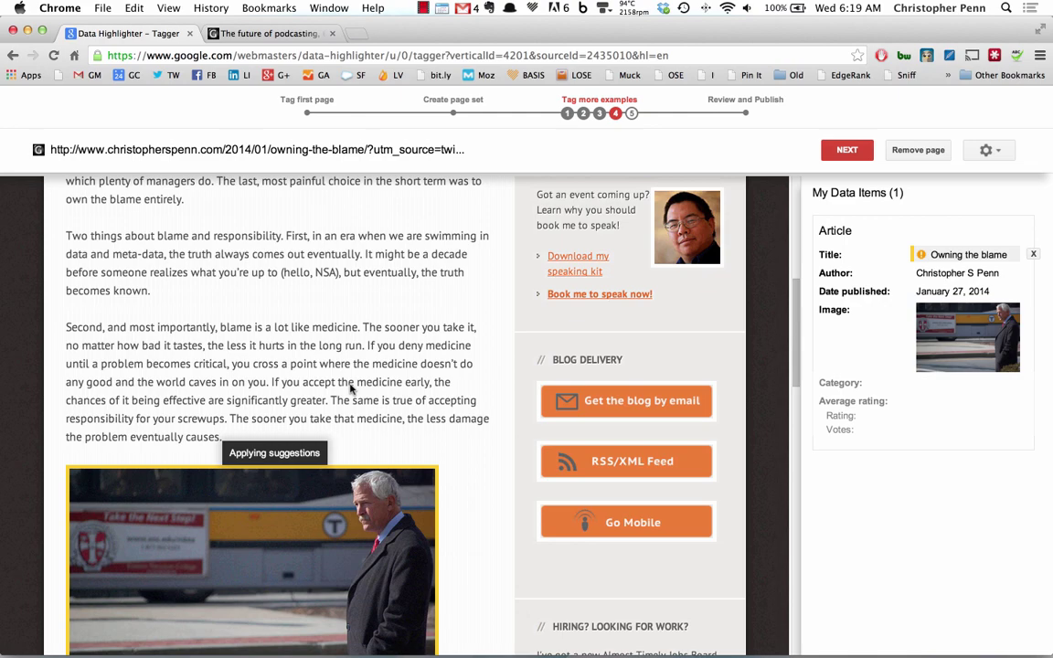
pyautogui.scroll(-10, 352, 383)
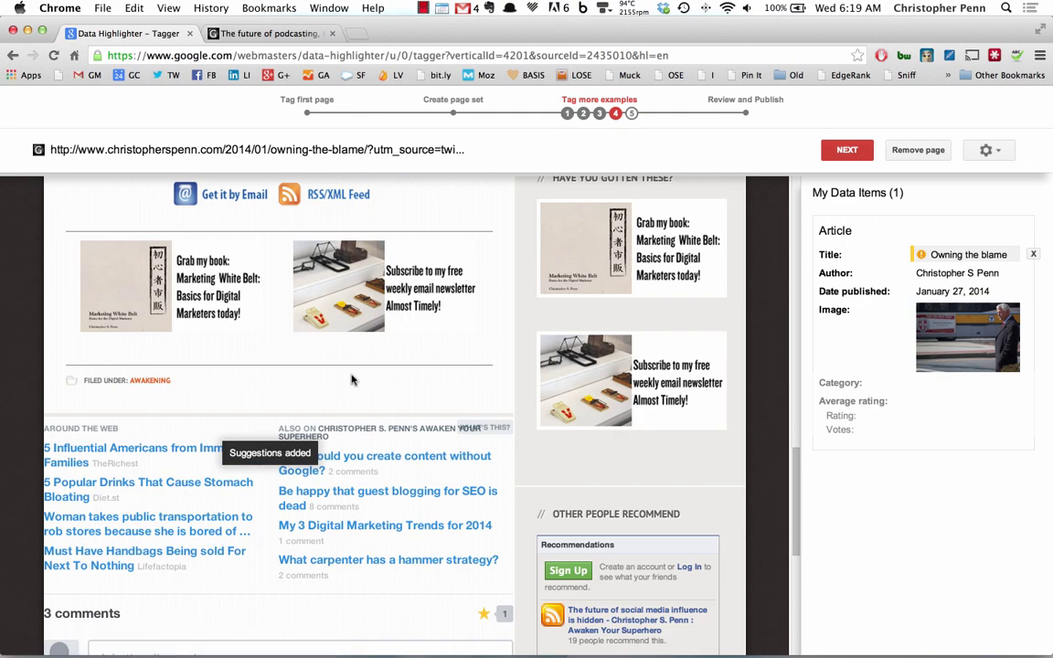
pyautogui.scroll(15, 353, 376)
pyautogui.scroll(5, 352, 375)
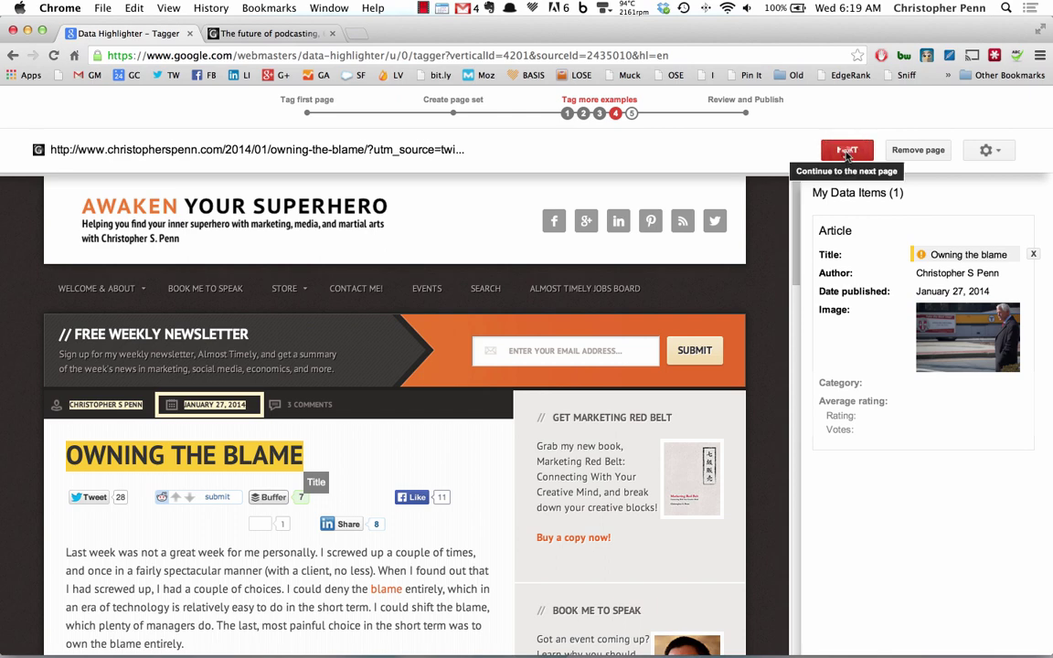
pyautogui.click(846, 152)
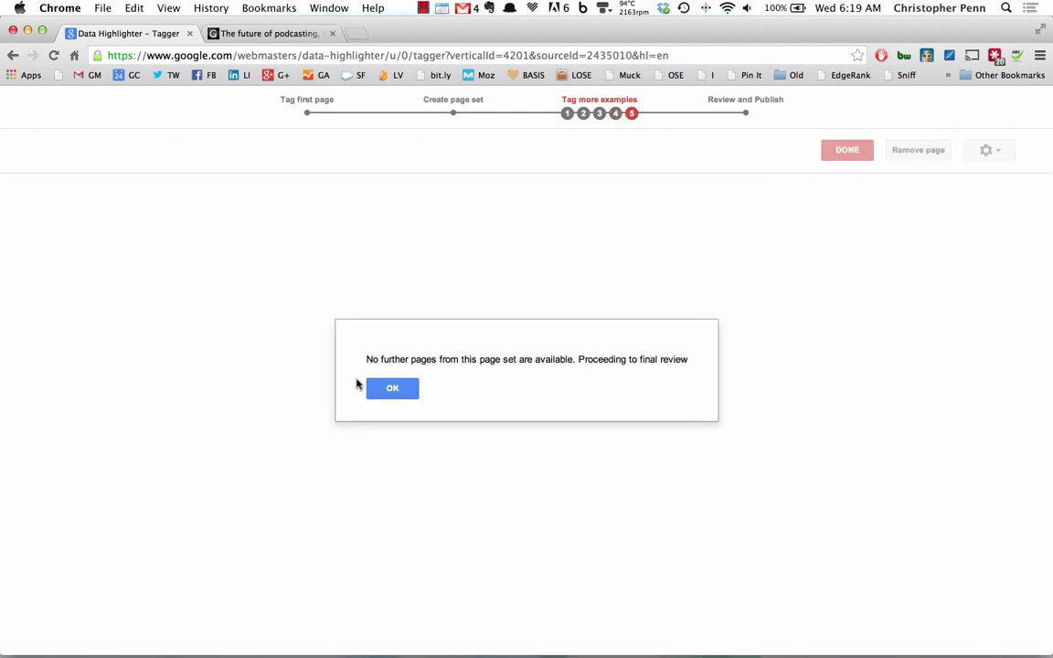
pyautogui.click(386, 391)
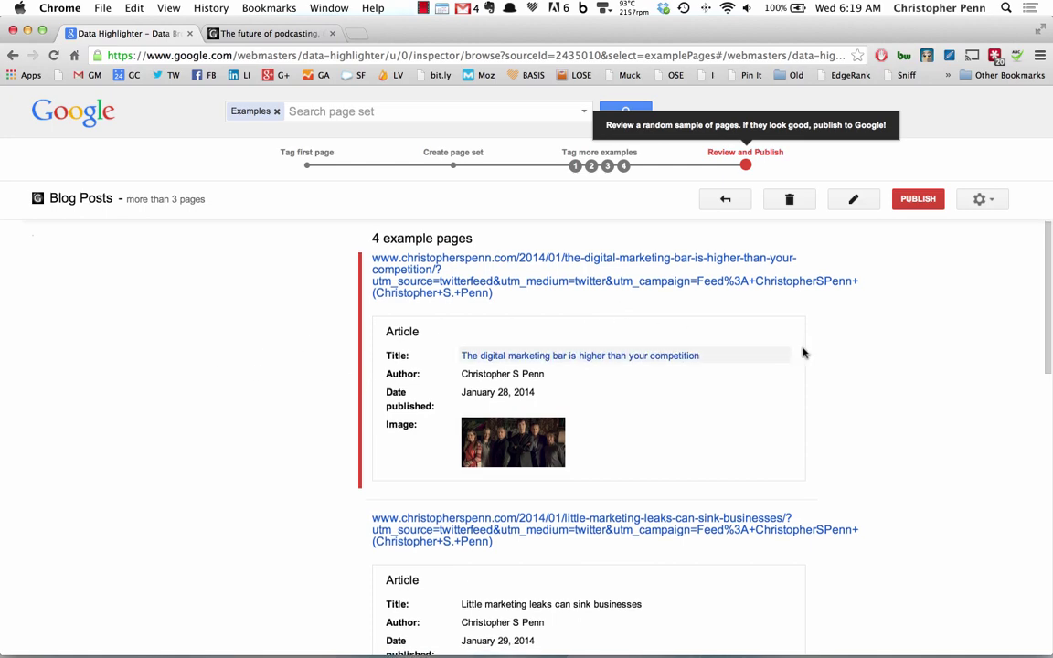
# Review the article data of the example pages and publish the "Blog Posts" page set
pyautogui.scroll(-7, 800, 353)
pyautogui.scroll(-3, 795, 353)
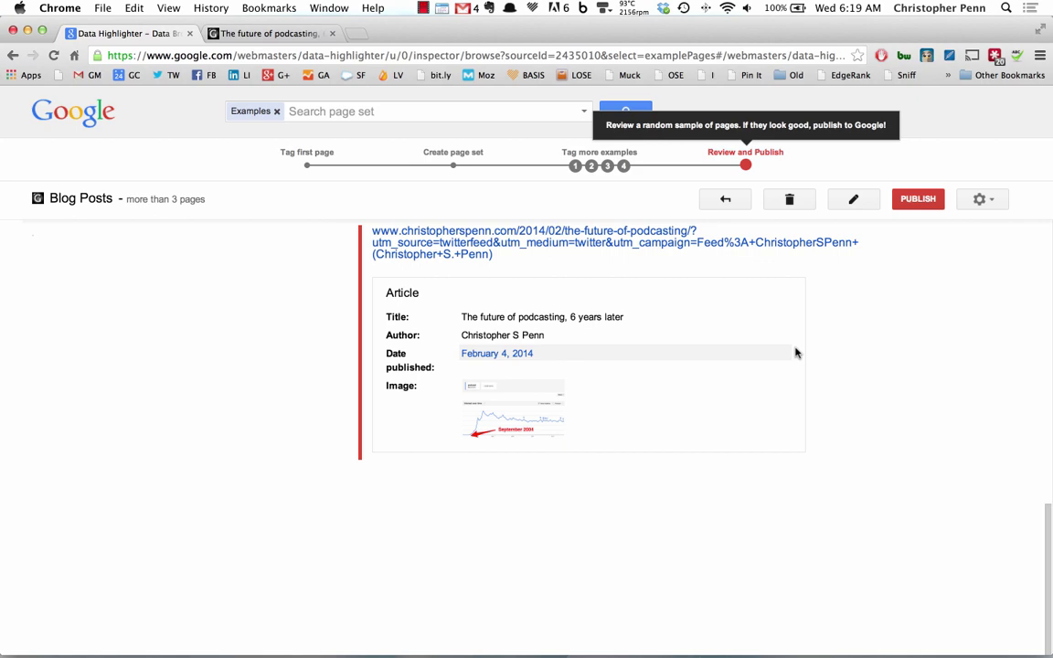
pyautogui.scroll(10, 795, 353)
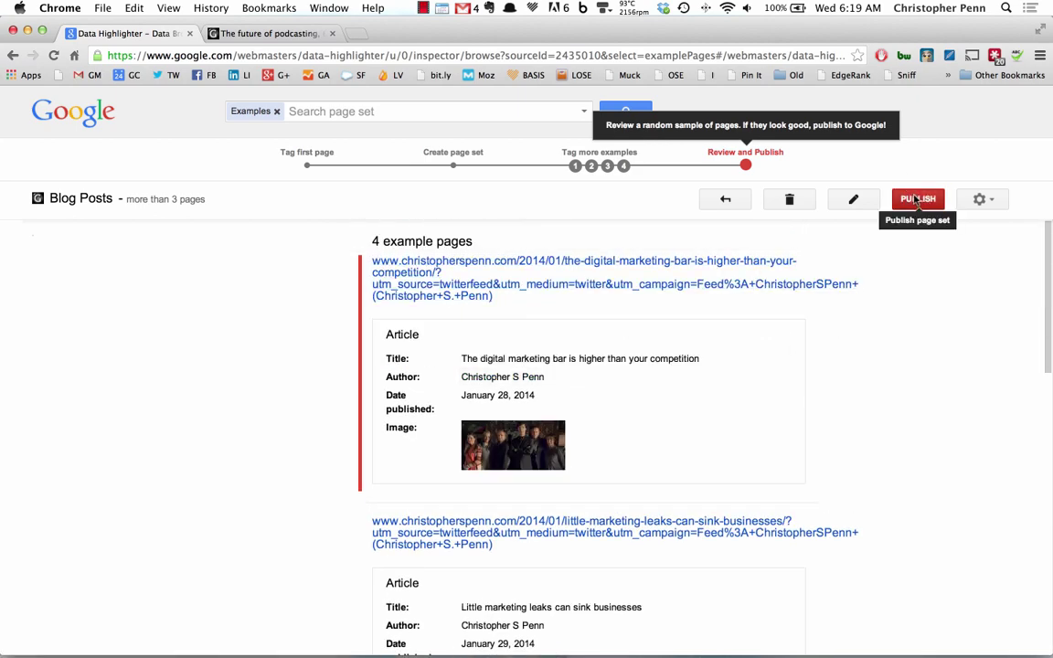
pyautogui.click(915, 199)
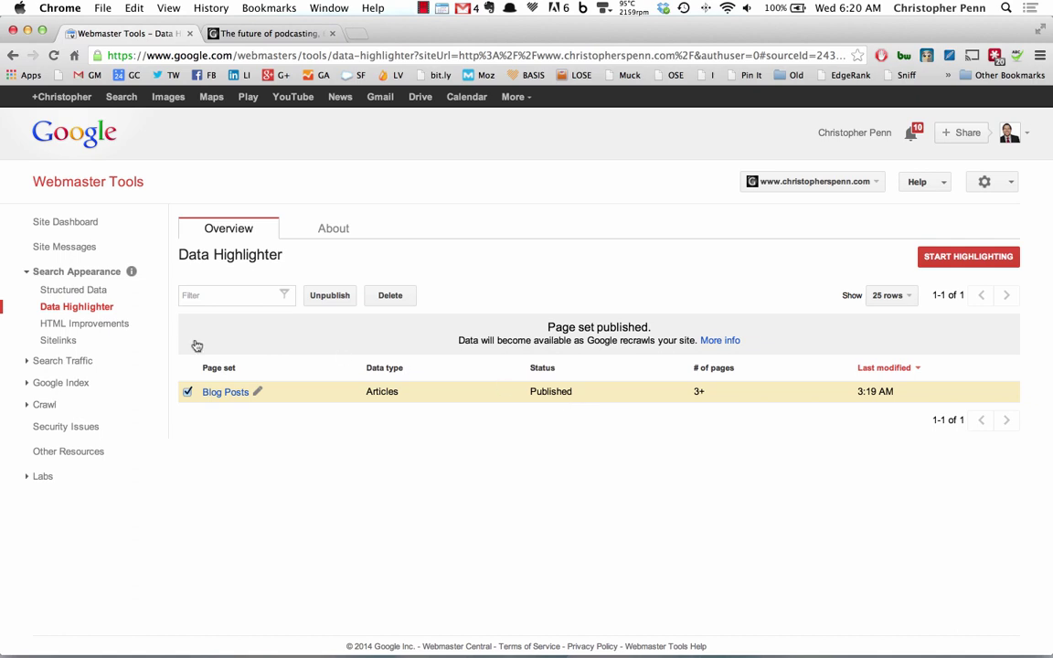
# Open the site's Structured Data report and examine how items and items with errors develop across the charted dates
pyautogui.click(42, 290)
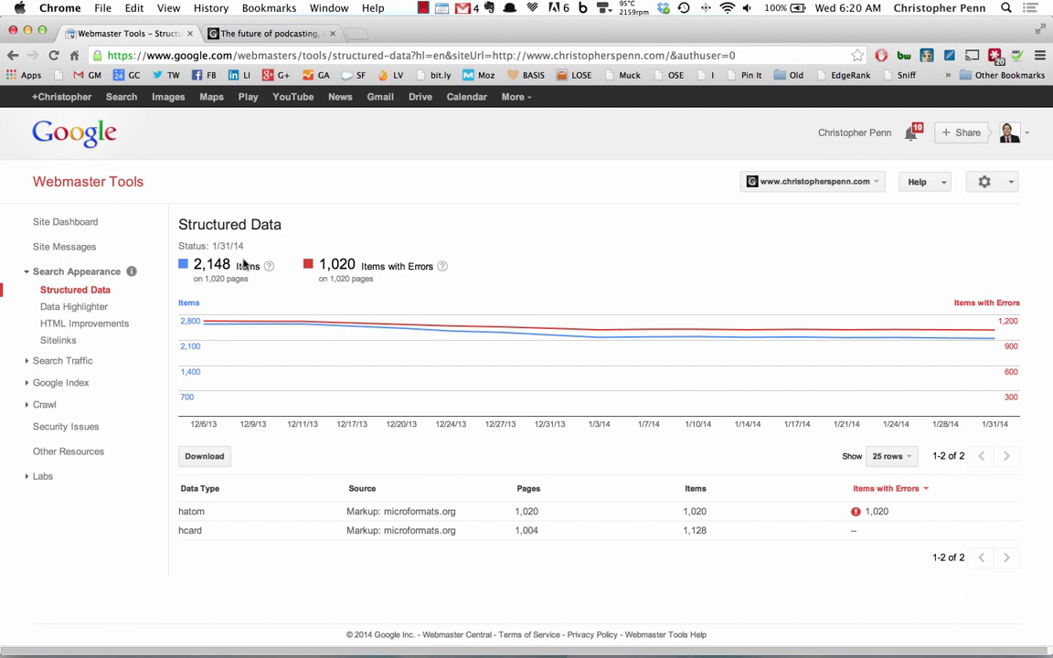
pyautogui.moveTo(222, 347)
pyautogui.moveTo(298, 365)
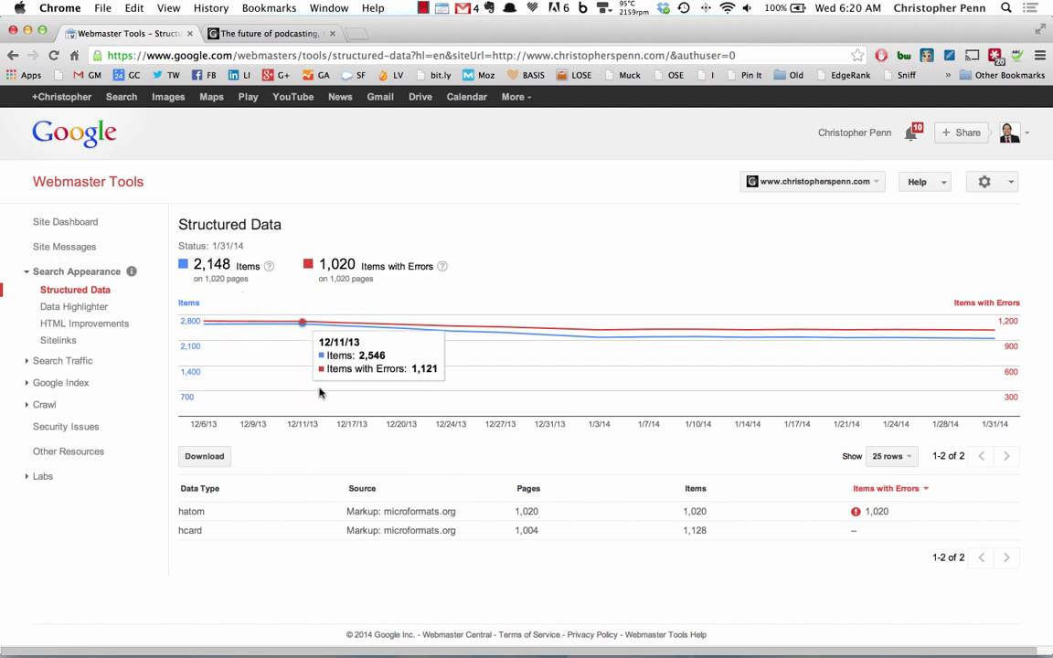
pyautogui.moveTo(775, 385)
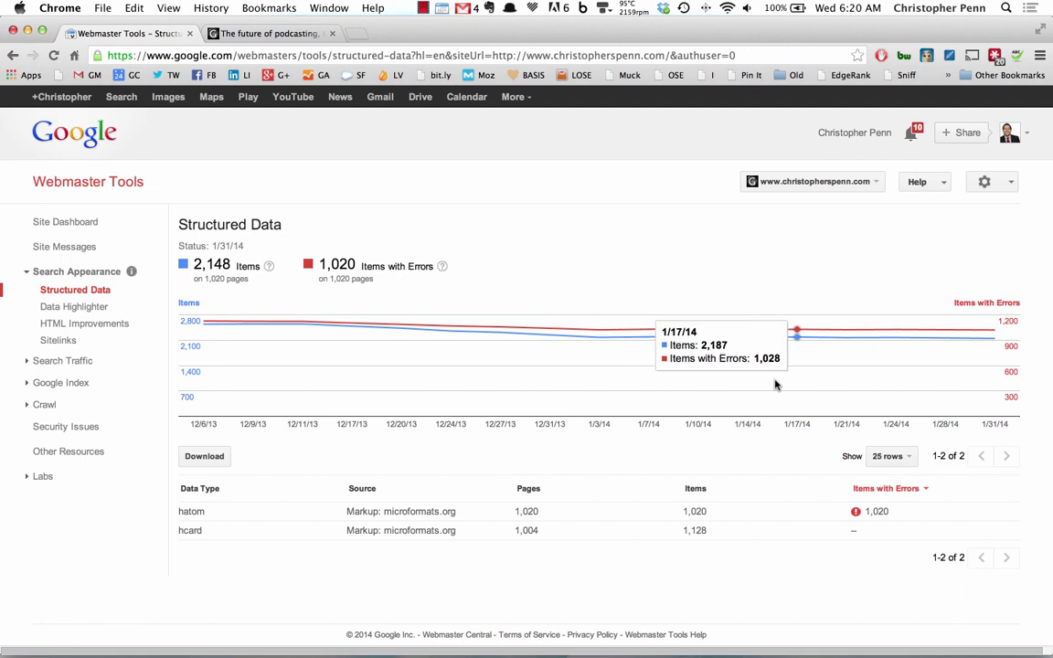
pyautogui.moveTo(206, 369)
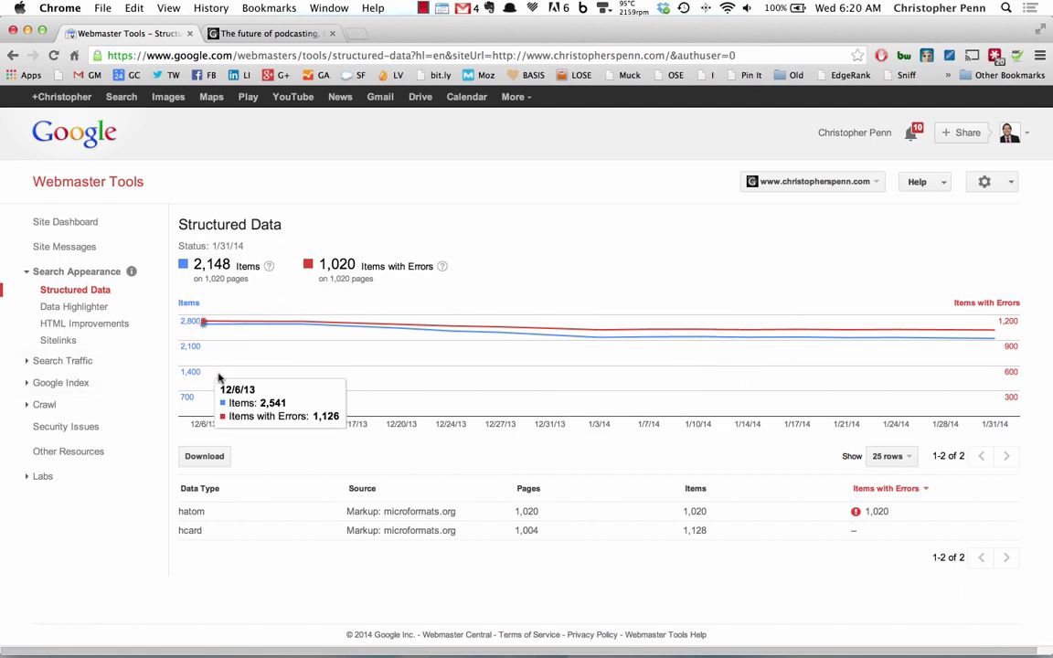